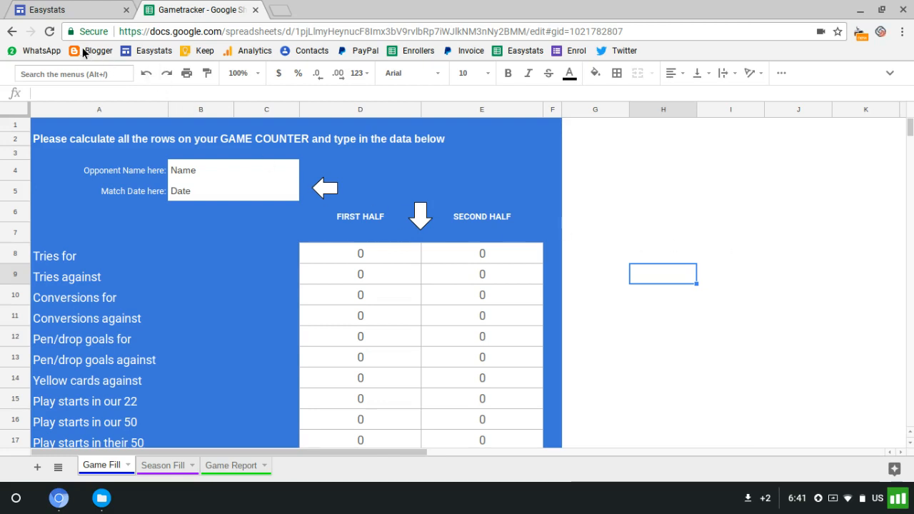
Open the GameTracker print form from the Score Forms page of the Easystats website.
left_click(80, 12)
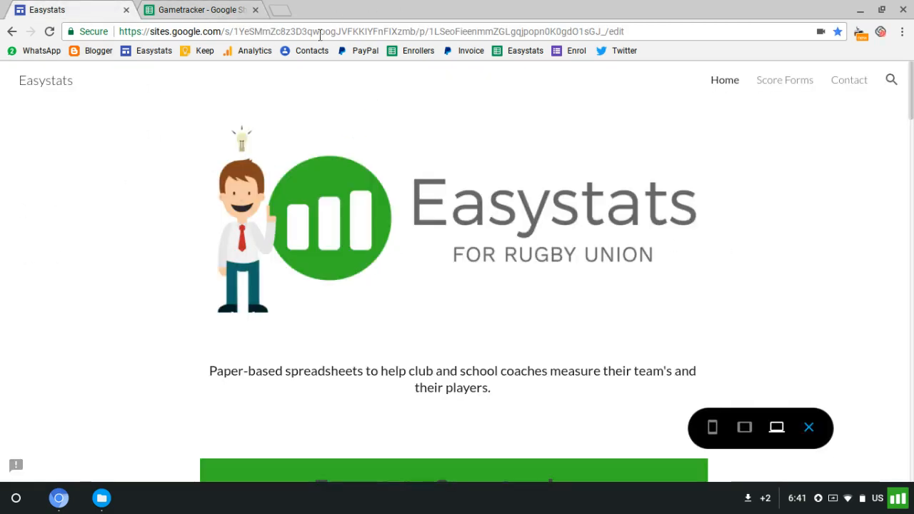
left_click(778, 83)
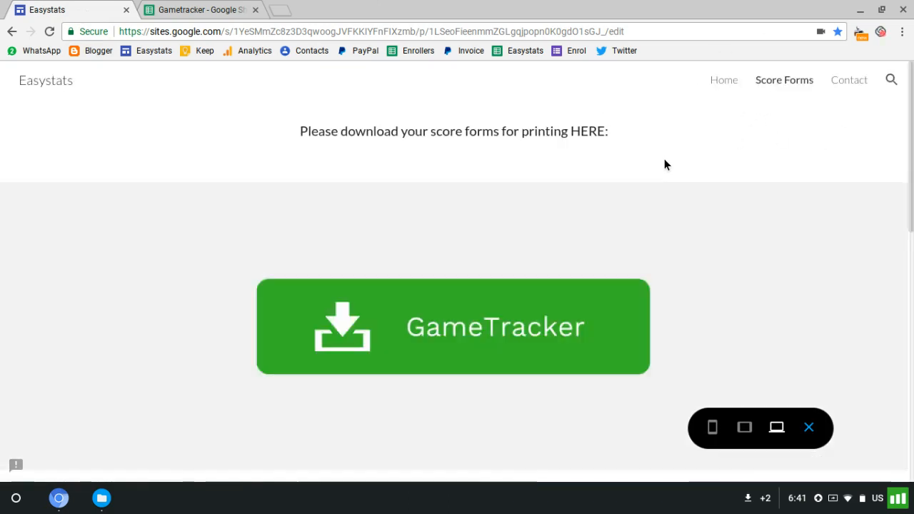
left_click(492, 330)
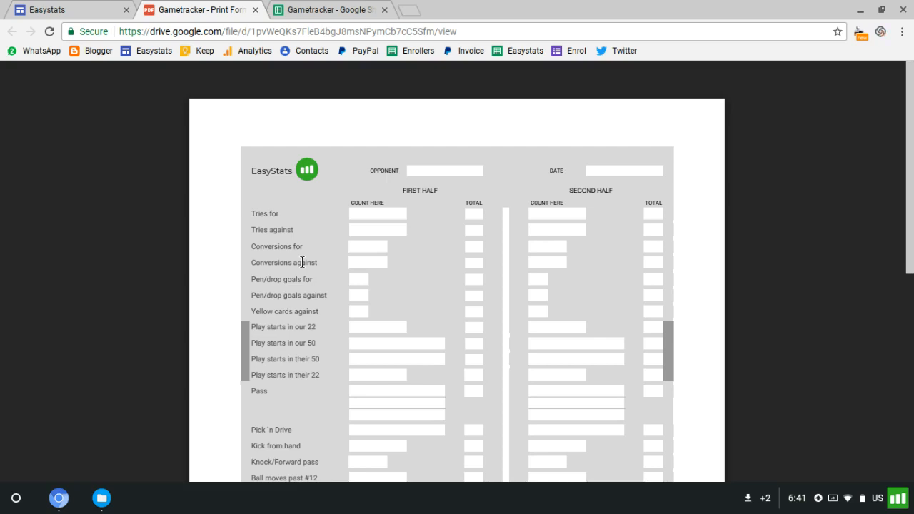
Examine all rows of the Gametracker print form, close it and return to the Gametracker spreadsheet.
scroll(301, 263, "down", 3)
scroll(284, 238, "up", 3)
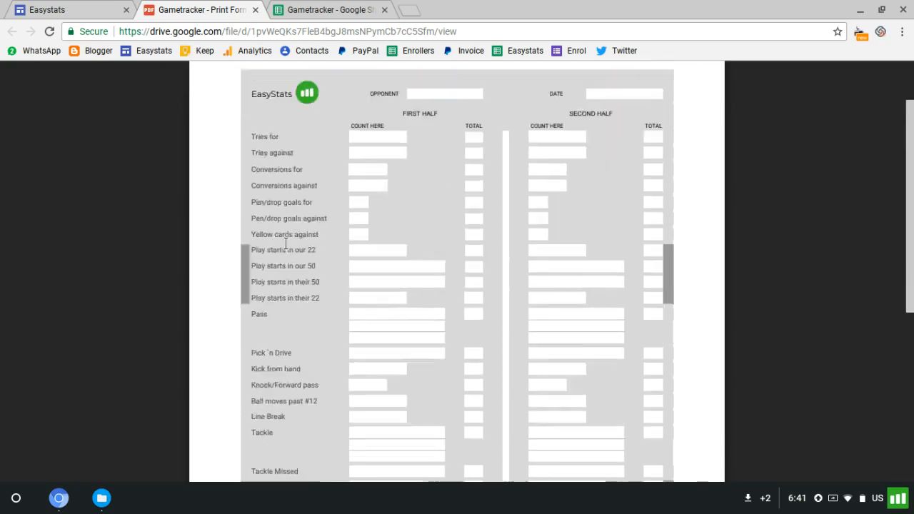
scroll(314, 249, "down", 1)
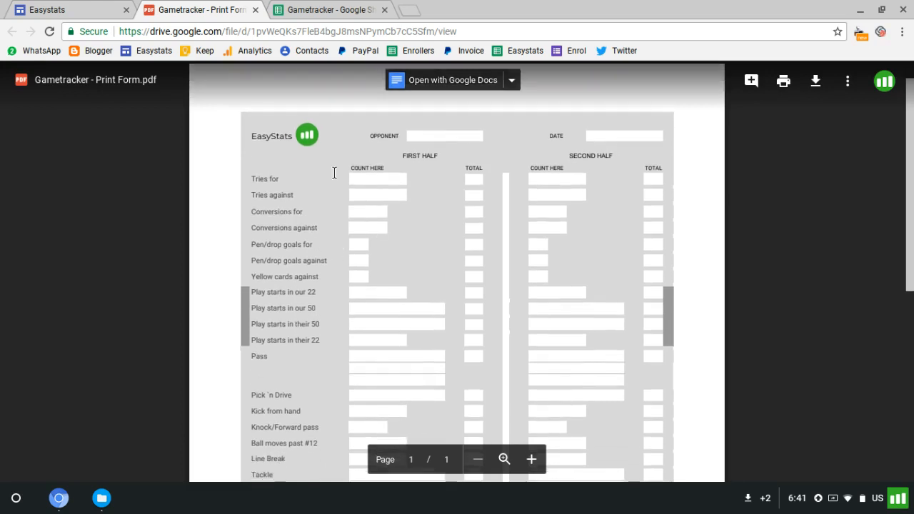
scroll(337, 256, "down", 2)
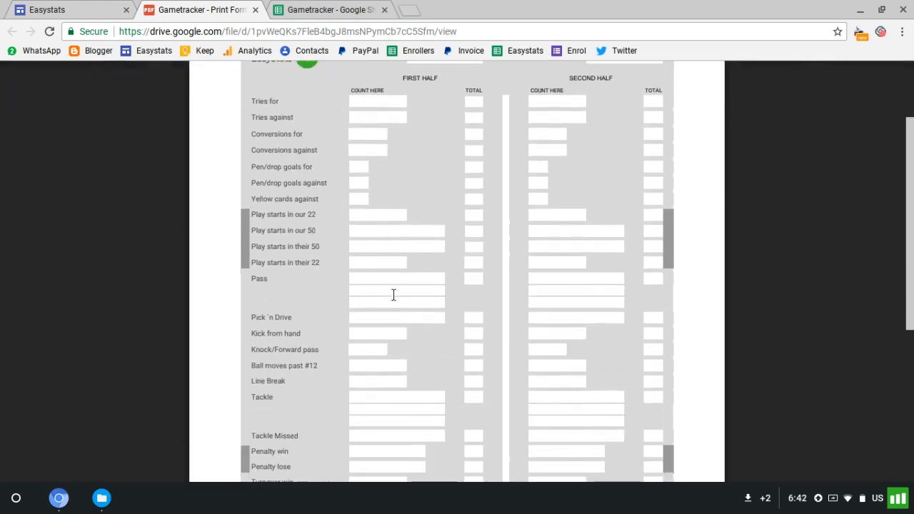
scroll(373, 235, "down", 3)
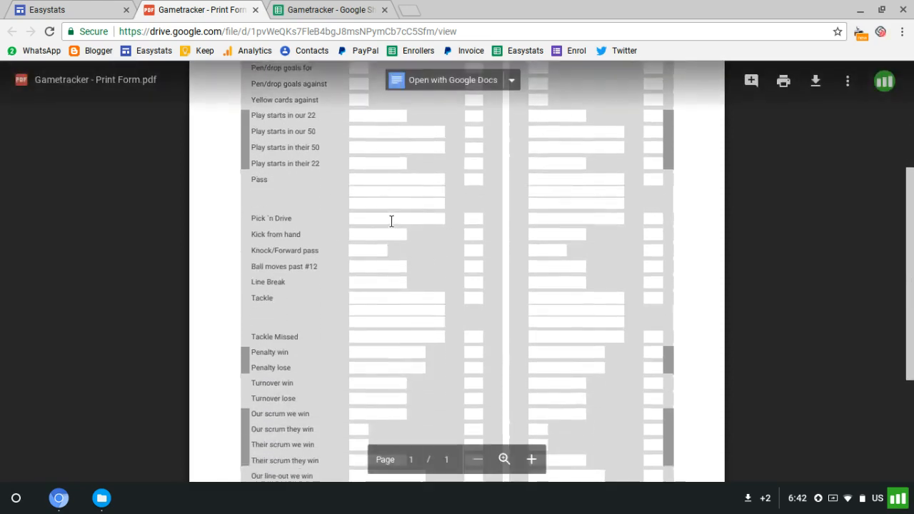
scroll(408, 243, "down", 1)
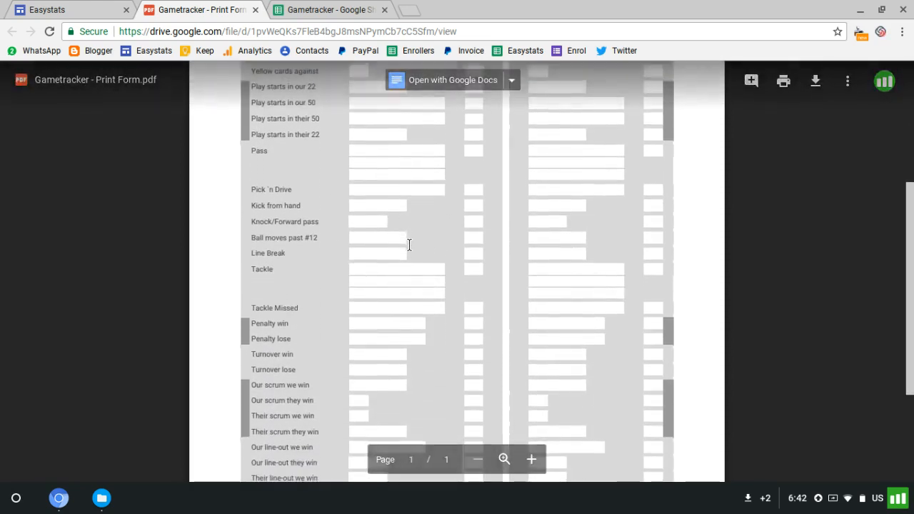
scroll(409, 245, "down", 3)
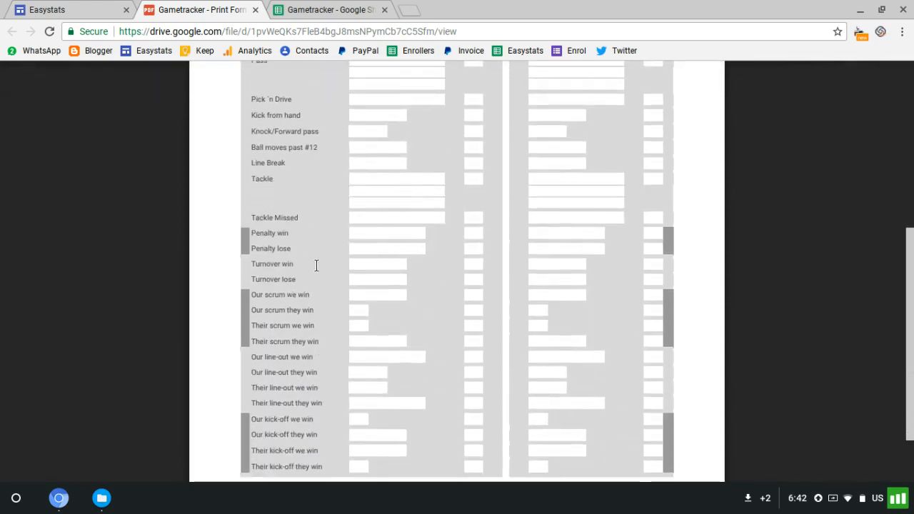
scroll(300, 253, "down", 3)
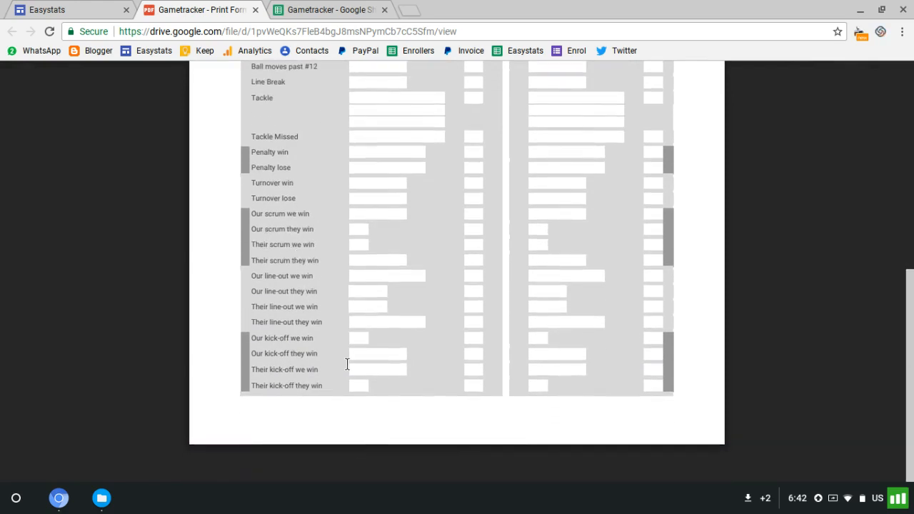
scroll(348, 364, "up", 10)
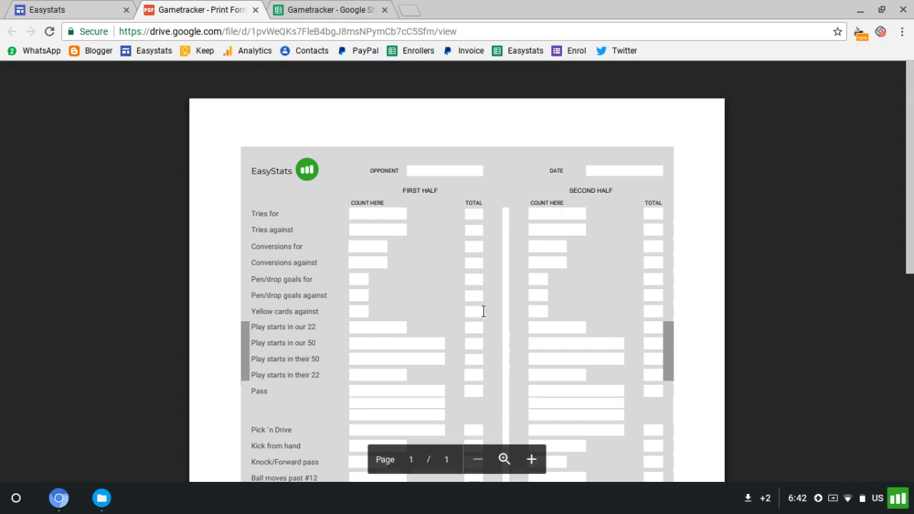
left_click(255, 10)
left_click(214, 10)
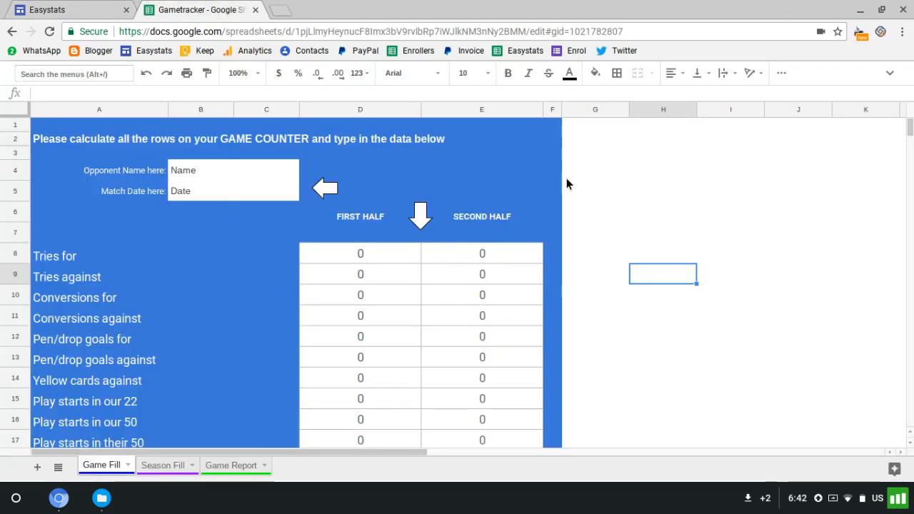
Enter MOnkeytown as the opponent name and 12/08/2018 as the match date on the Game Fill sheet.
scroll(411, 263, "down", 1)
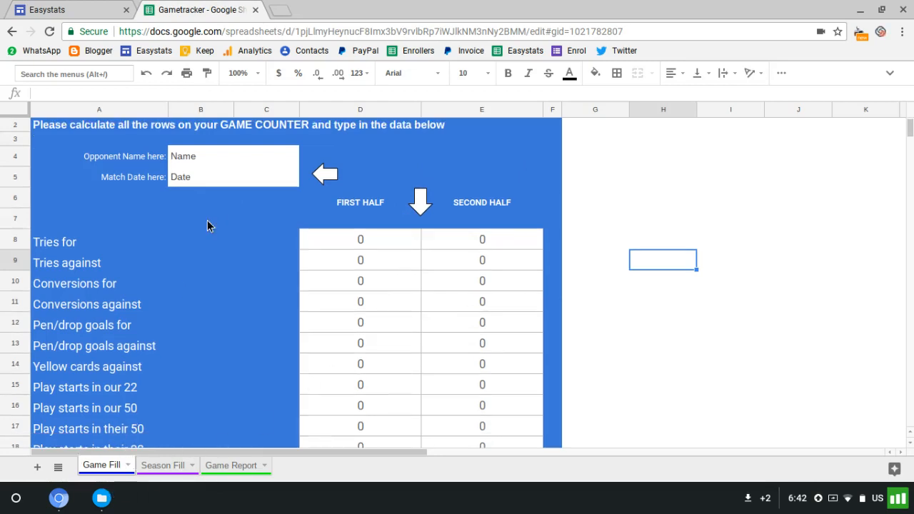
left_click(215, 154)
type("MOnkeytown")
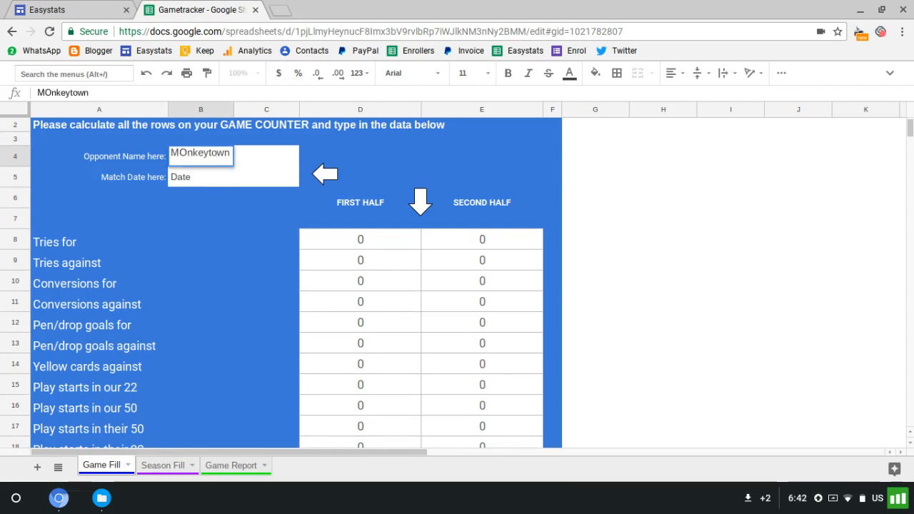
left_click(189, 179)
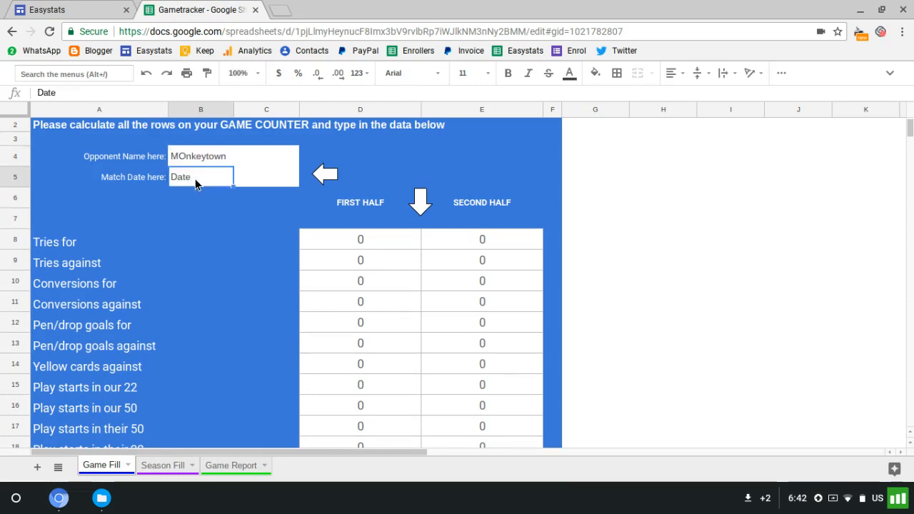
type("12")
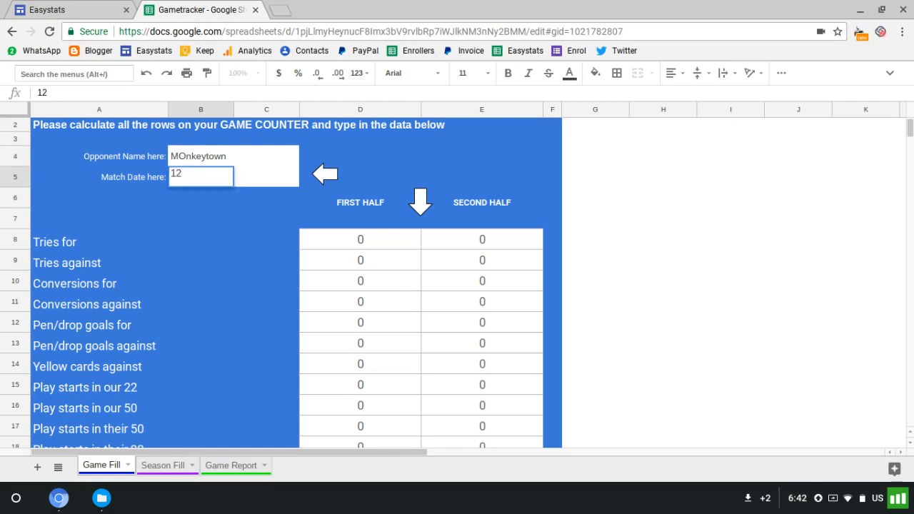
type("/08/2018")
left_click(762, 296)
scroll(577, 289, "down", 3)
scroll(536, 264, "up", 2)
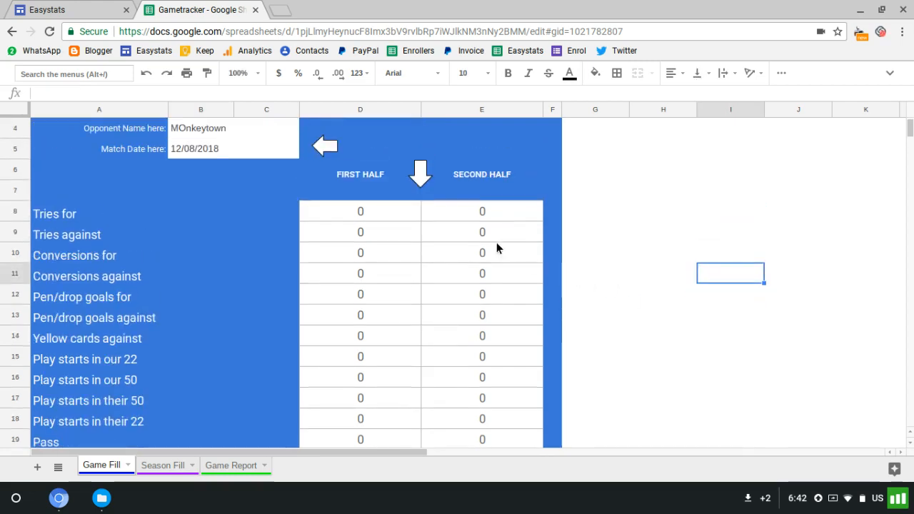
left_click(401, 217)
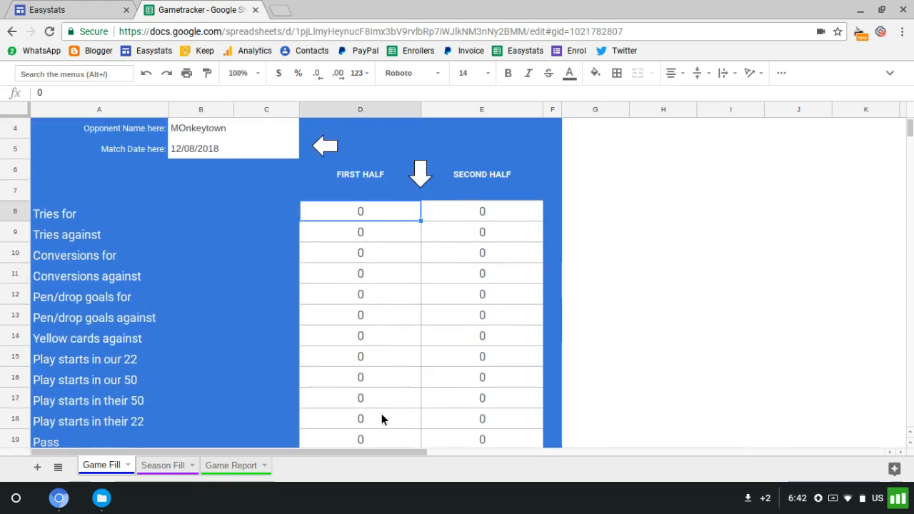
left_click(516, 318)
Enter the first-half play starts: 4 in our 22, 12 in our 50, 13 in their 50 and 7 in their 22.
scroll(515, 317, "down", 2)
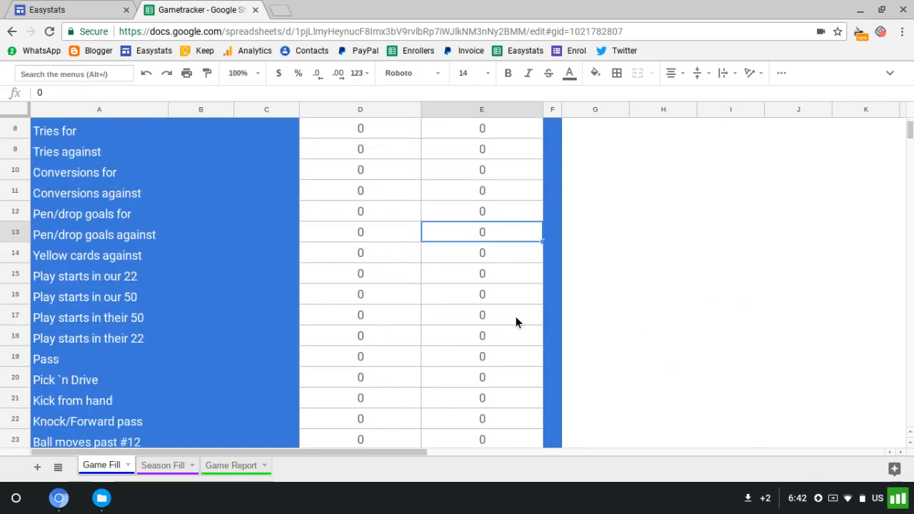
left_click(365, 275)
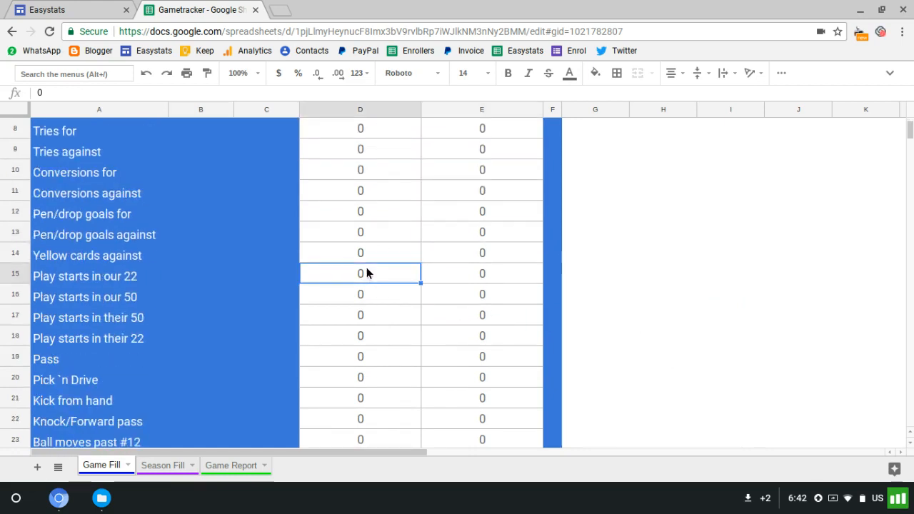
type("4")
key("Return")
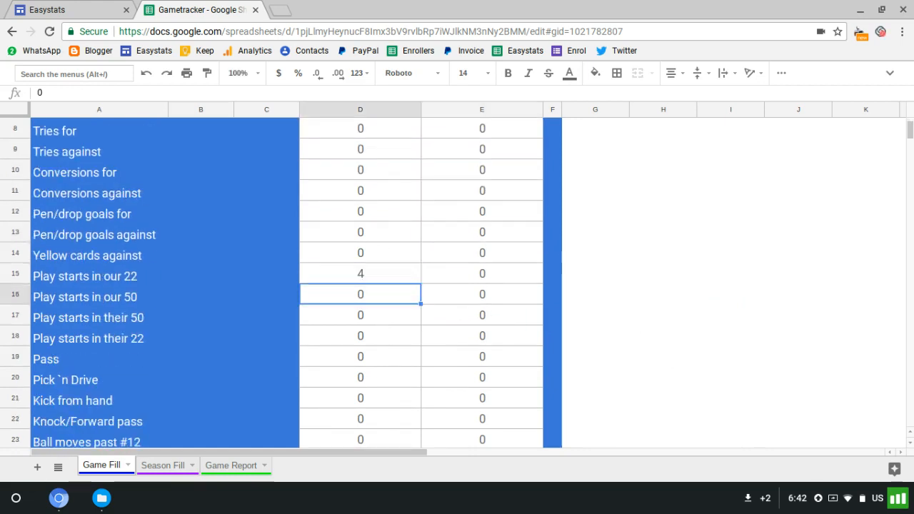
type("12")
key("Return")
type("13")
key("Return")
type("7")
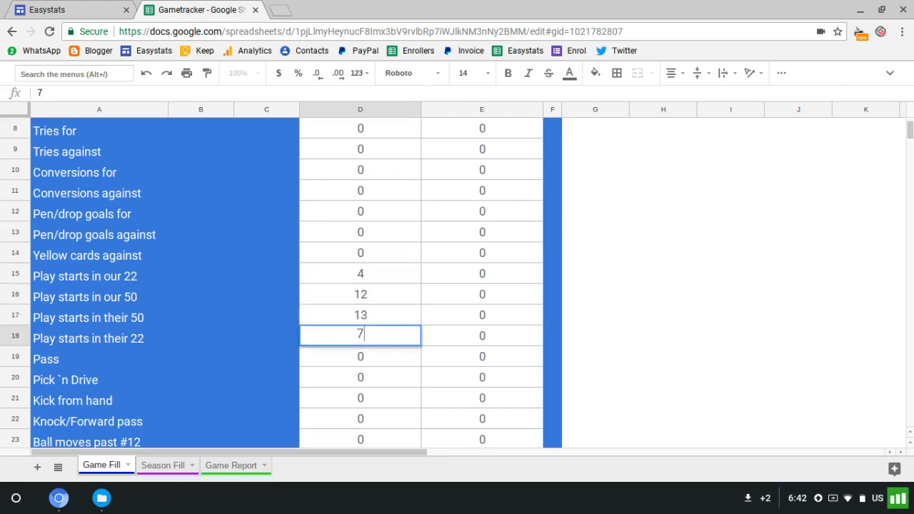
key("Return")
Enter the second-half play starts: 5 in our 22, 18 in our 50, 15 in their 50 and 4 in their 22.
key("Right")
key("Up")
key("Up")
key("Up")
key("Up")
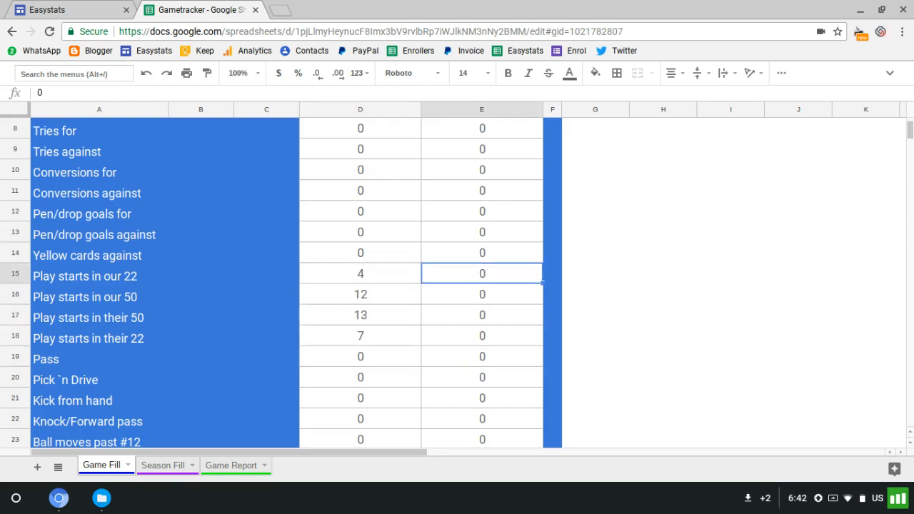
type("5")
key("Return")
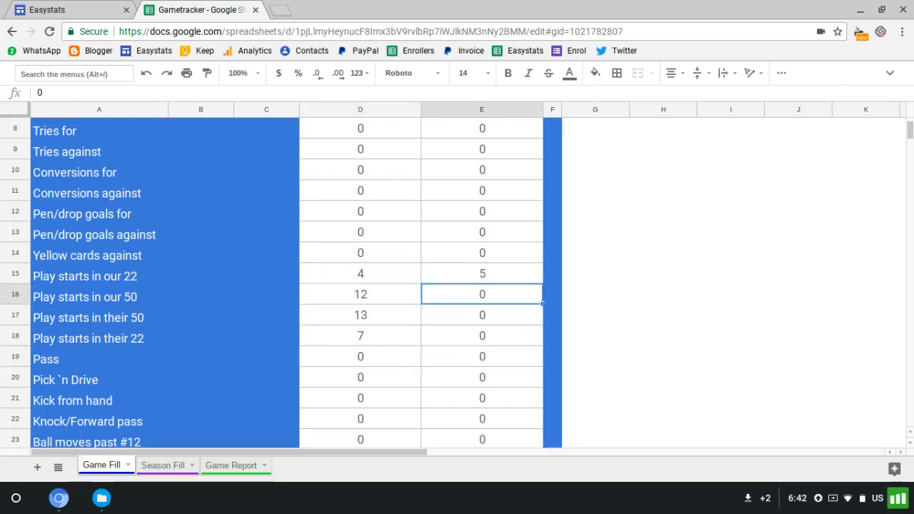
type("18")
key("Return")
type("15")
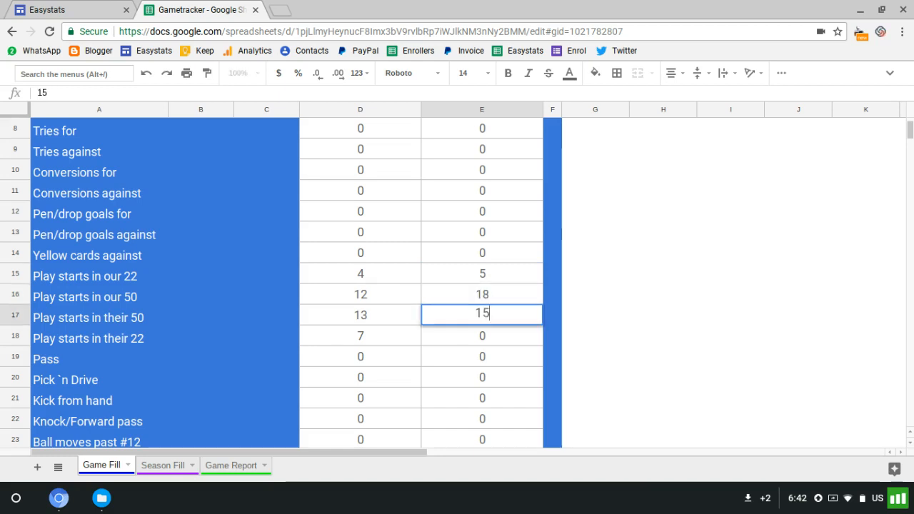
key("Return")
type("4")
key("Return")
key("Down")
key("Down")
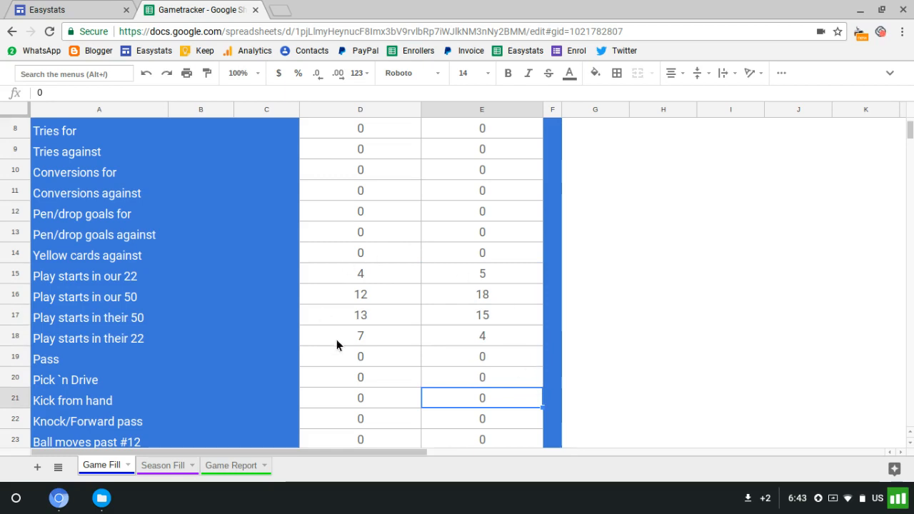
Check the % Territory Won figures for both halves and the total on the Game Report sheet.
left_click(243, 466)
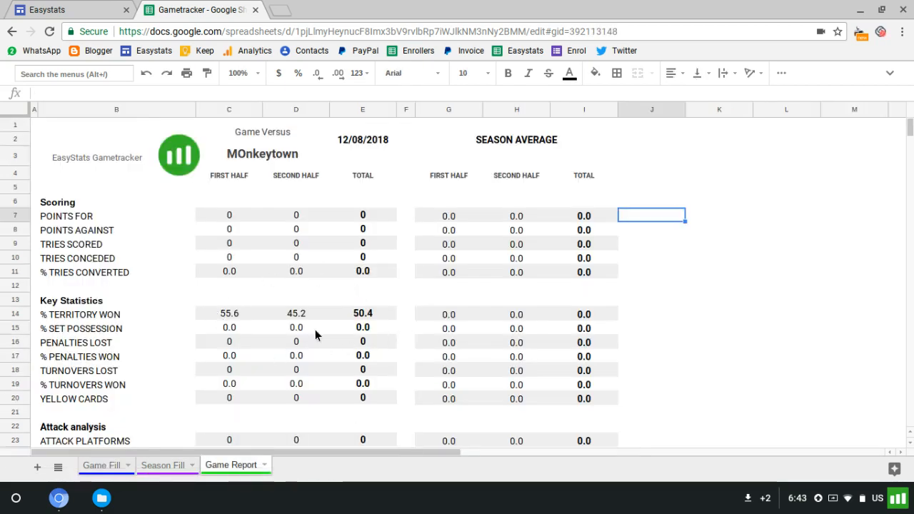
left_click_drag(225, 315, 377, 317)
left_click(382, 358)
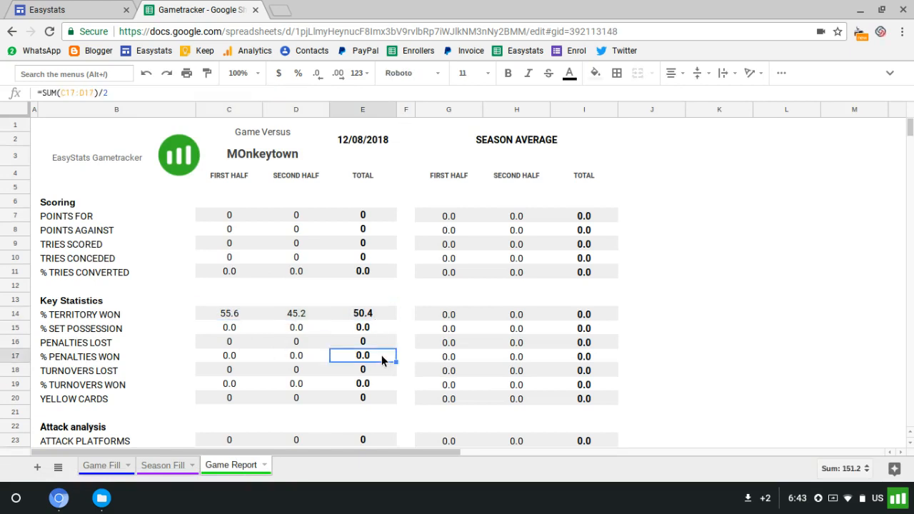
left_click_drag(227, 314, 344, 312)
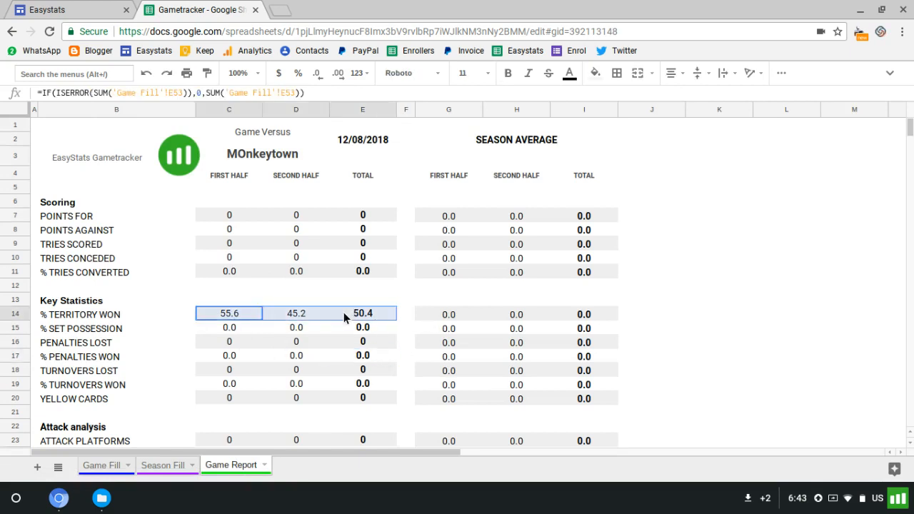
left_click(350, 383)
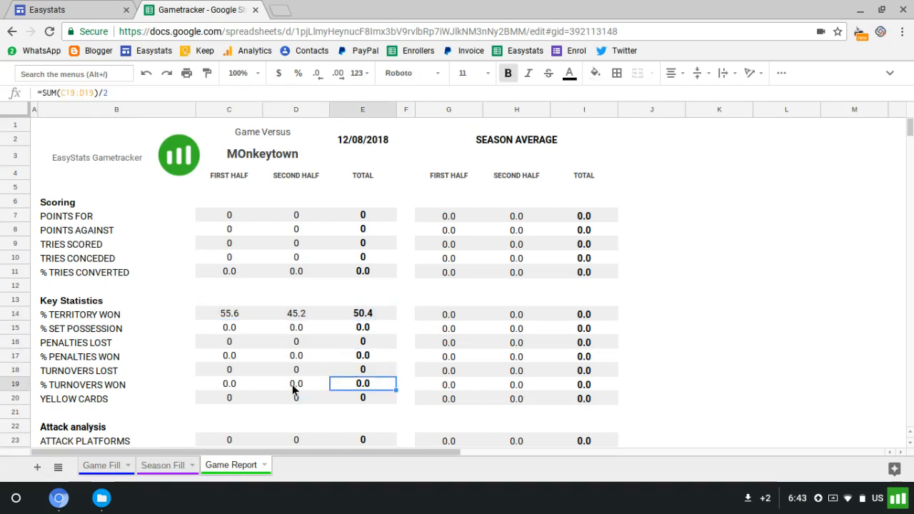
Set the number of games played to 1 on the Season Fill sheet.
left_click(102, 465)
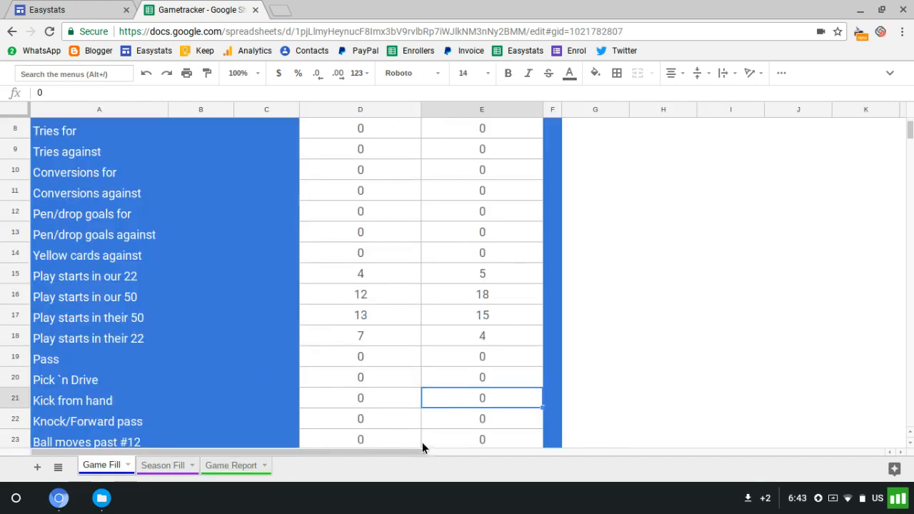
left_click(174, 458)
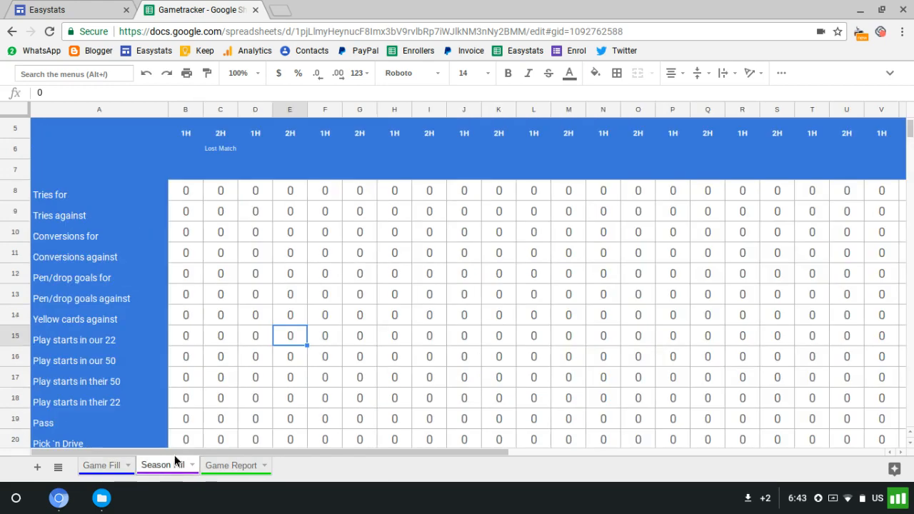
scroll(390, 269, "up", 2)
left_click(334, 141)
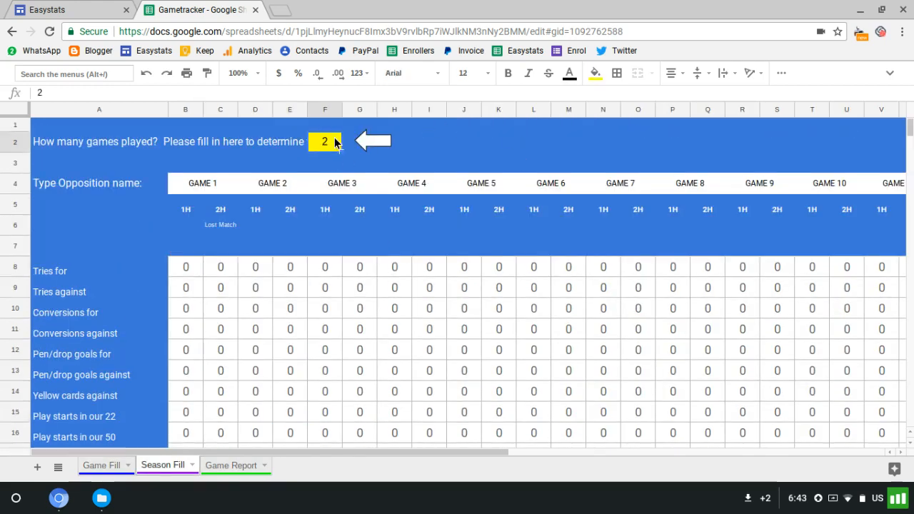
type("1")
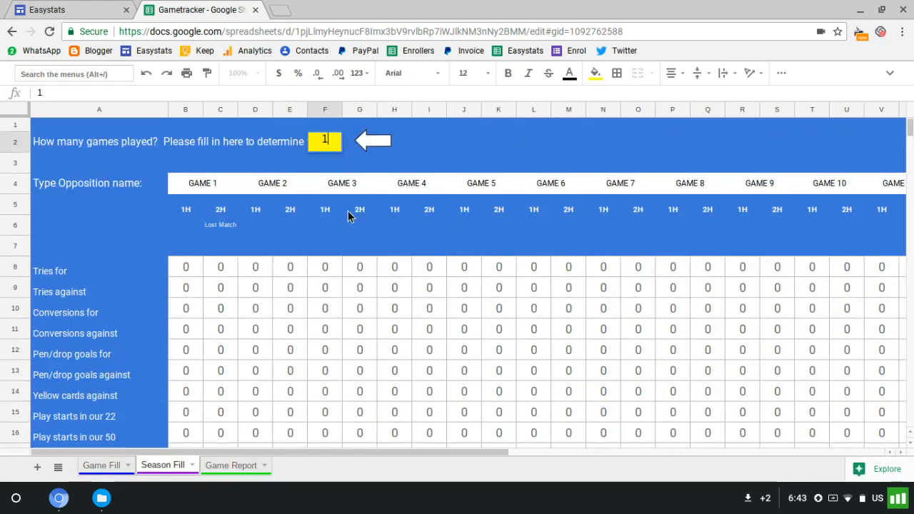
left_click(340, 300)
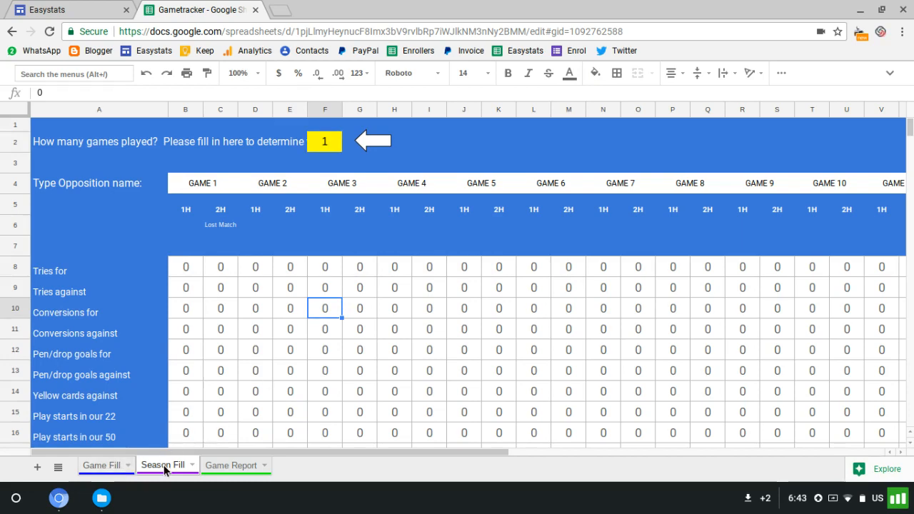
Copy the first-half and second-half statistics from Tries for through Their kick-off they win on the Game Fill sheet.
left_click(107, 466)
scroll(332, 339, "up", 2)
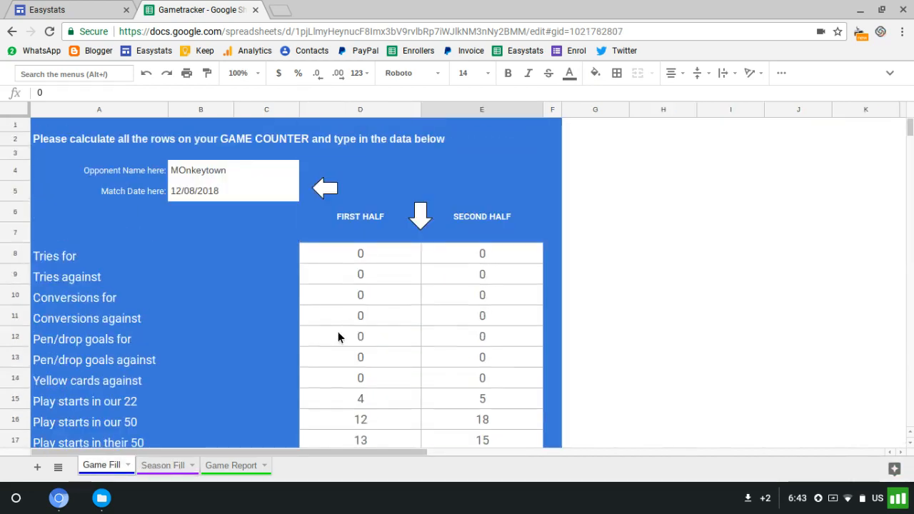
scroll(472, 367, "down", 1)
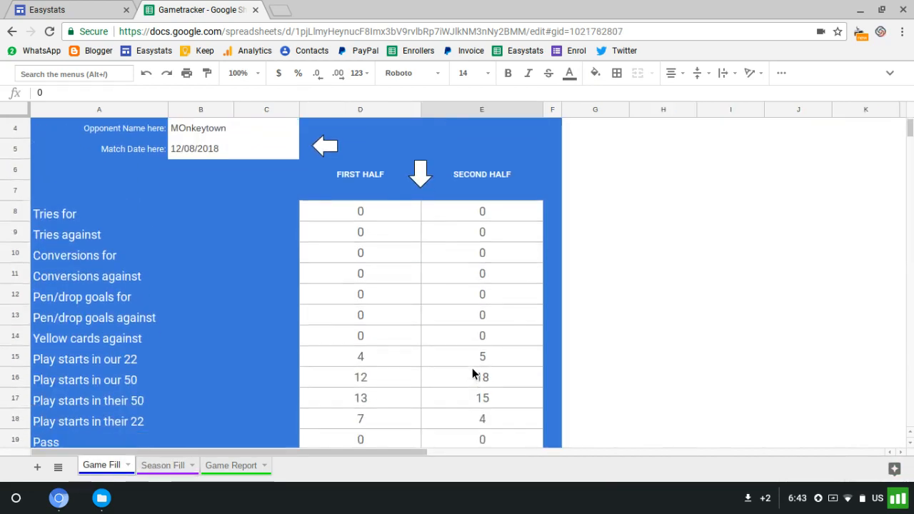
left_click_drag(359, 213, 489, 384)
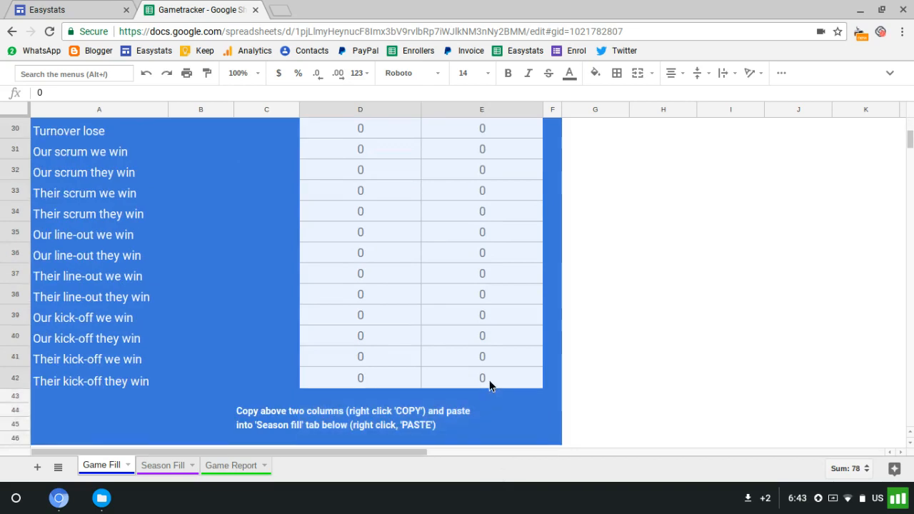
right_click(392, 153)
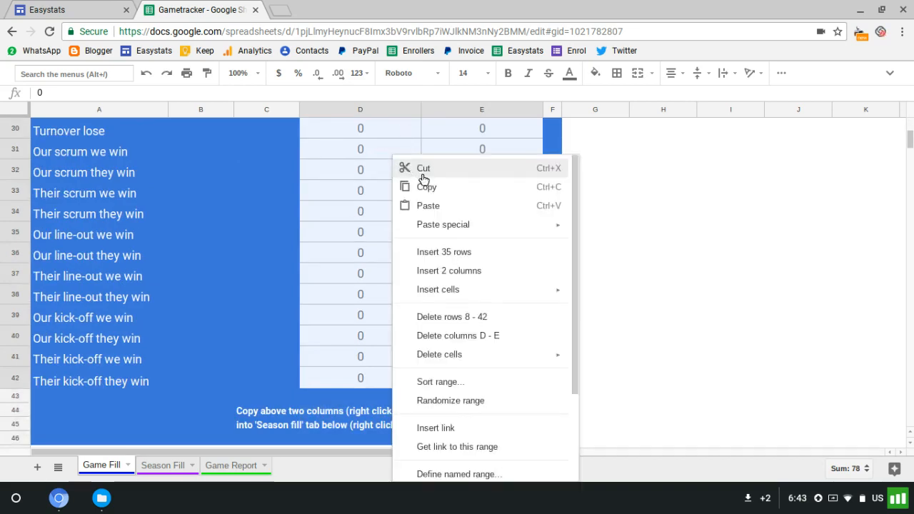
left_click(422, 182)
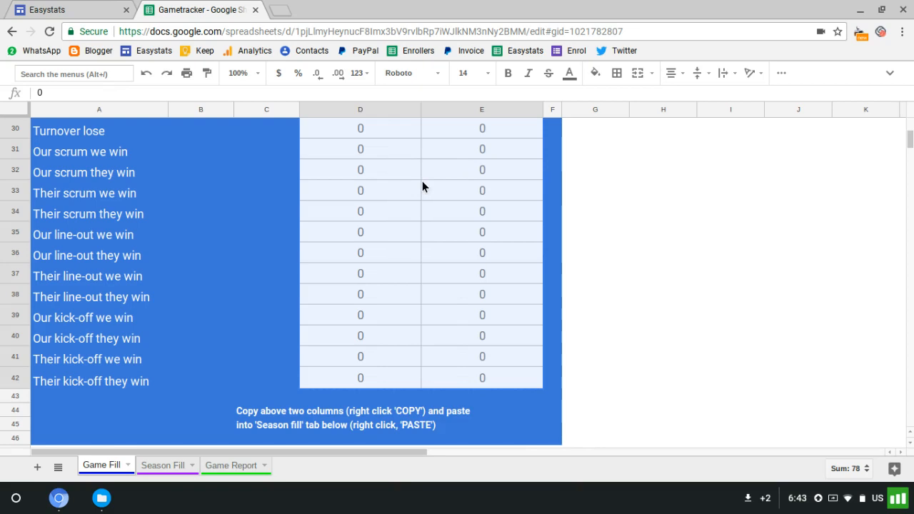
Paste the copied statistics into the Game 1 columns on Season Fill, starting at Tries for, and check the season averages on Game Report.
left_click(163, 465)
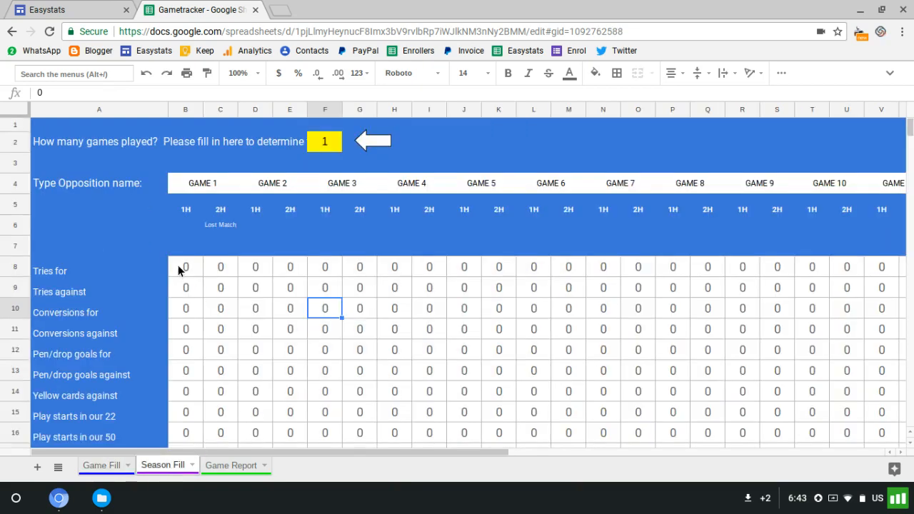
right_click(181, 265)
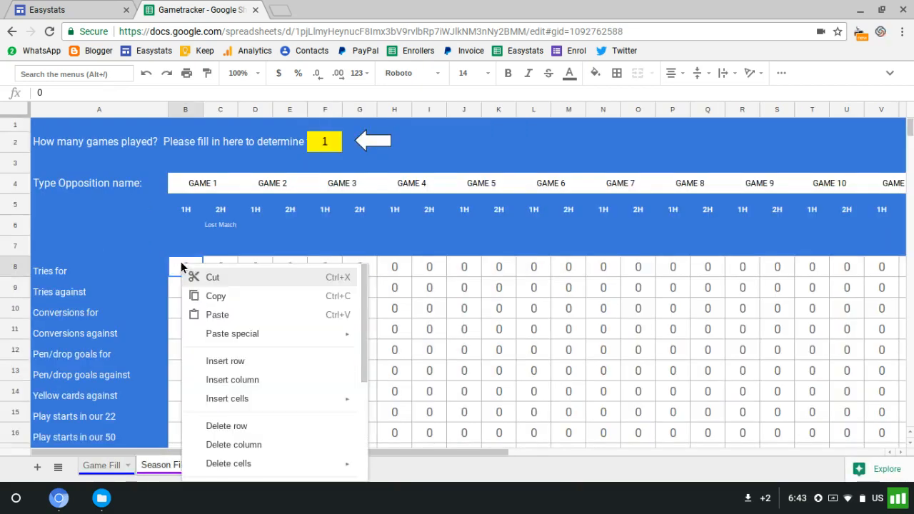
left_click(236, 315)
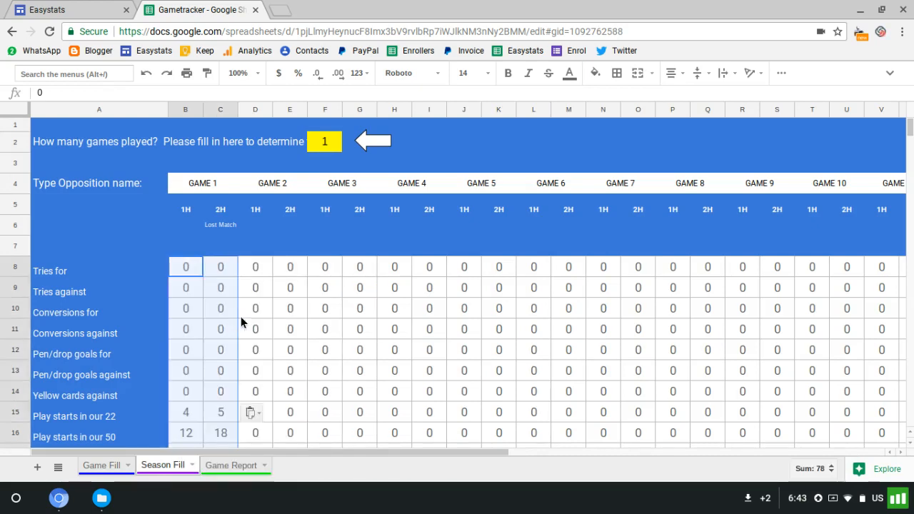
scroll(264, 329, "down", 2)
scroll(203, 401, "down", 2)
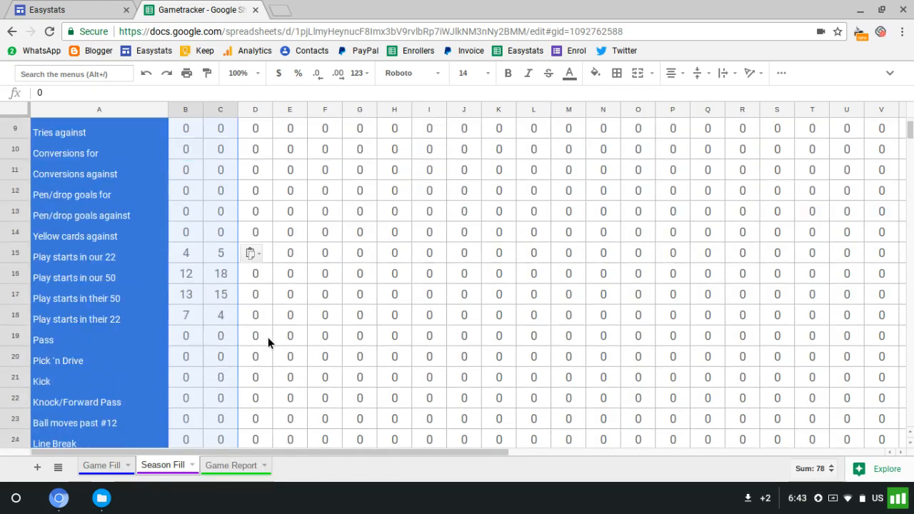
left_click(236, 465)
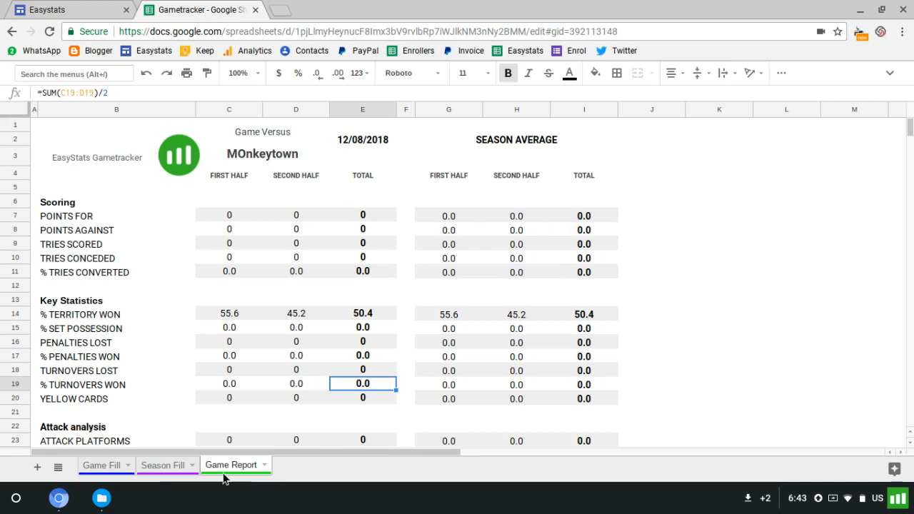
Enter the Game 2 play starts on Season Fill: 2 and 3 in our 22, 10 and 12 in our 50 for the two halves.
left_click(159, 468)
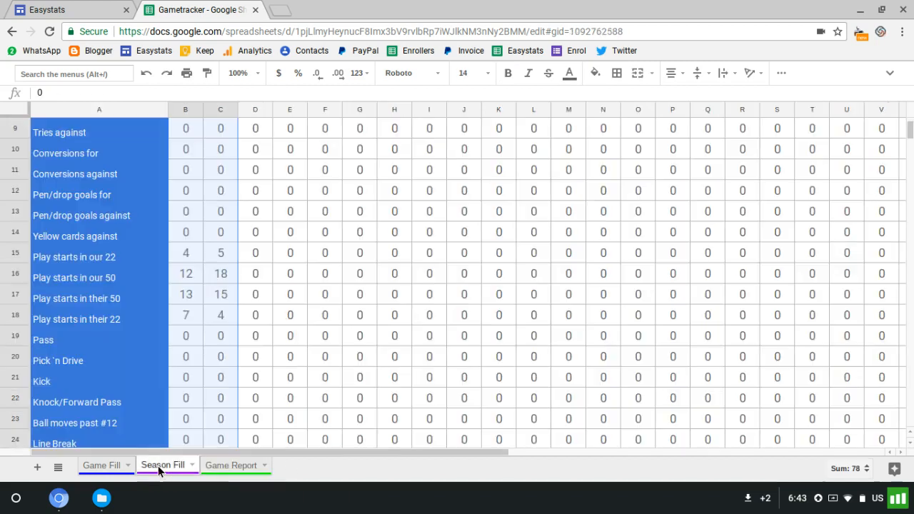
left_click(309, 362)
scroll(311, 359, "up", 3)
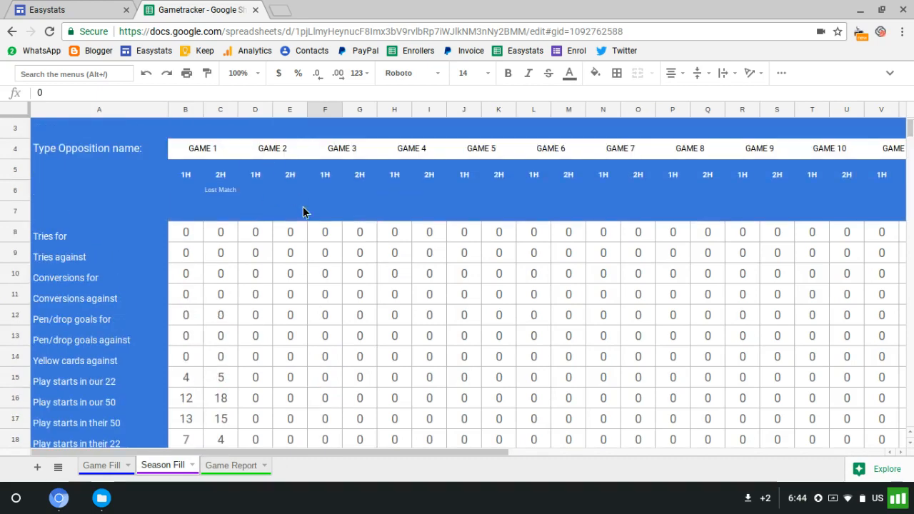
scroll(291, 300, "down", 1)
left_click(246, 361)
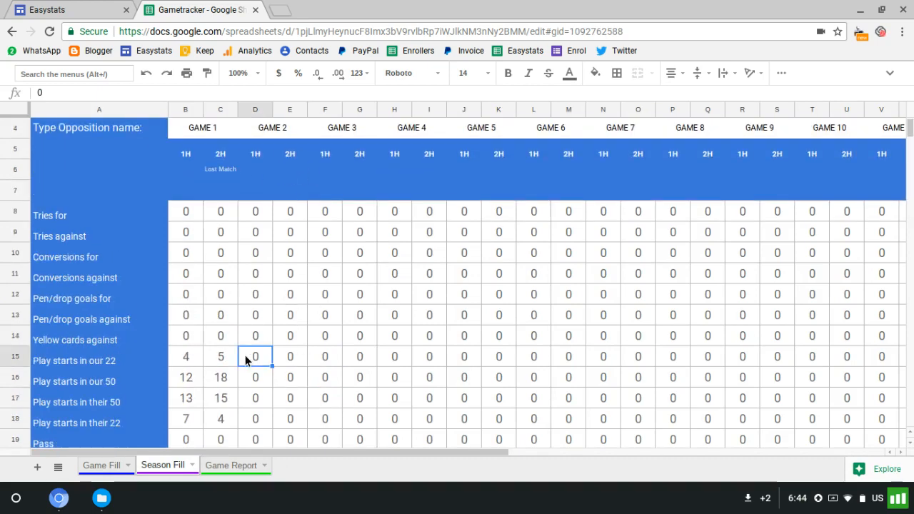
type("2")
key("Tab")
type("3")
key("Return")
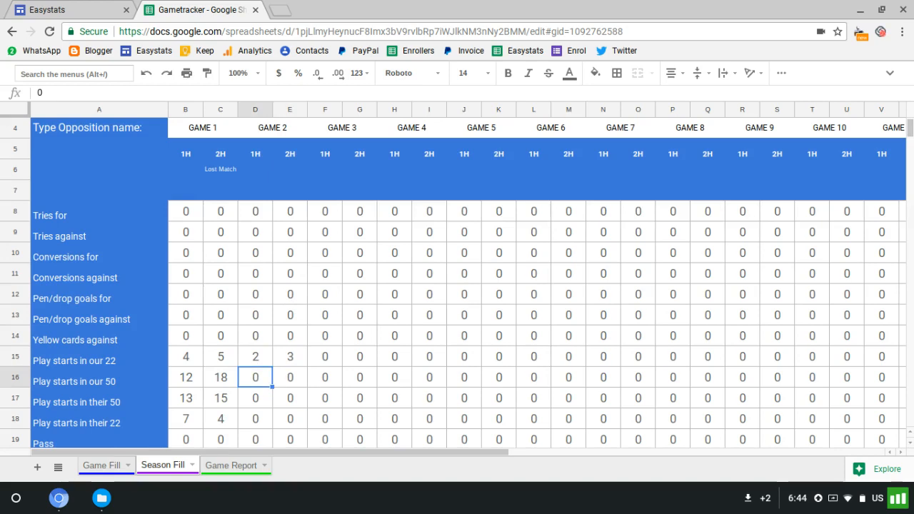
type("10")
key("Tab")
type("12")
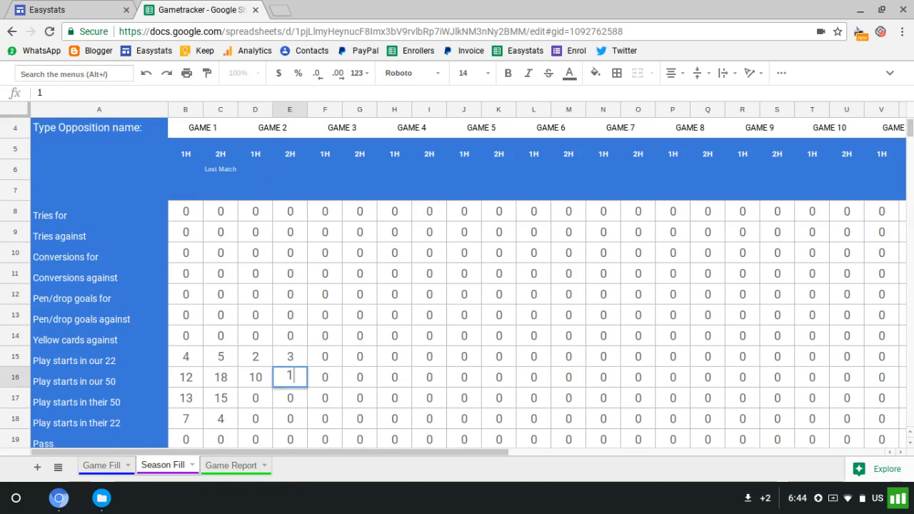
key("Down")
Enter the remaining Game 2 play starts for the two halves: 15 and 15 in their 50, 3 and 5 in their 22.
key("Left")
type("15")
key("Tab")
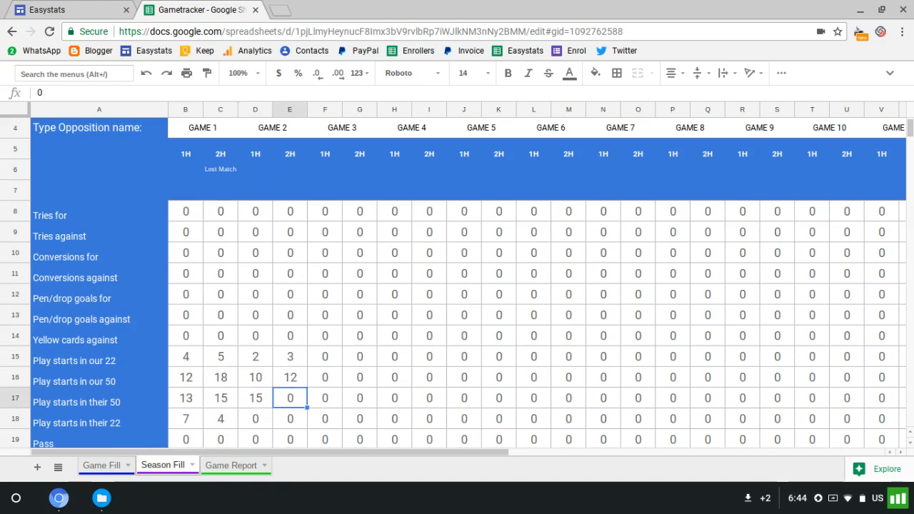
type("15")
key("Down")
key("Left")
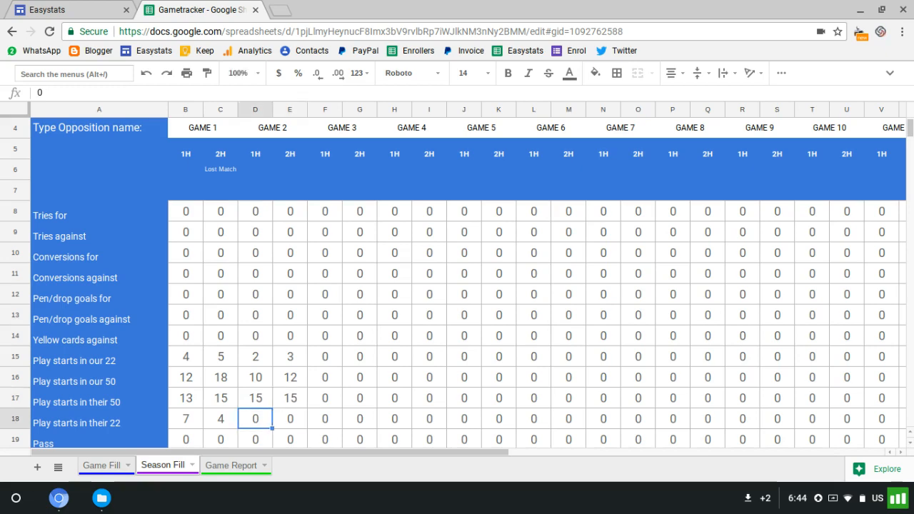
type("3")
key("Tab")
type("5")
key("Tab")
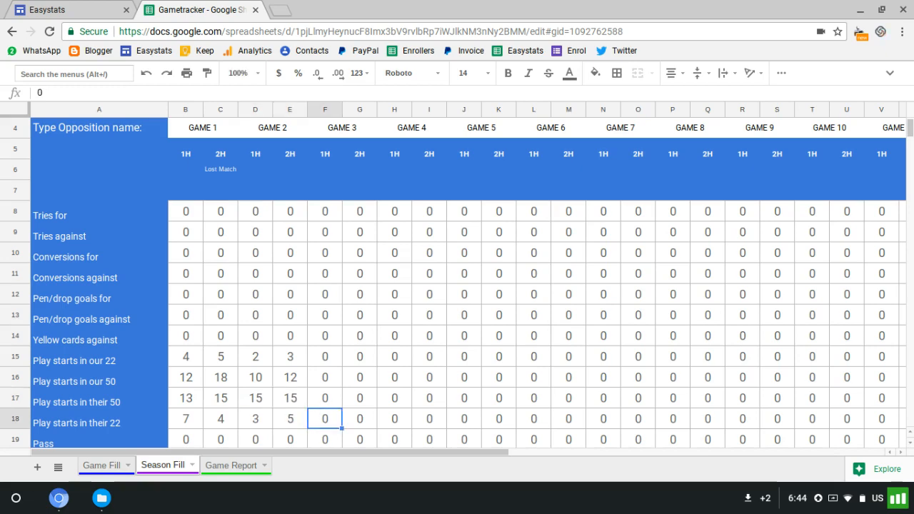
Set the number of games played to 2 on the Season Fill sheet.
scroll(303, 333, "down", 1)
scroll(302, 328, "up", 2)
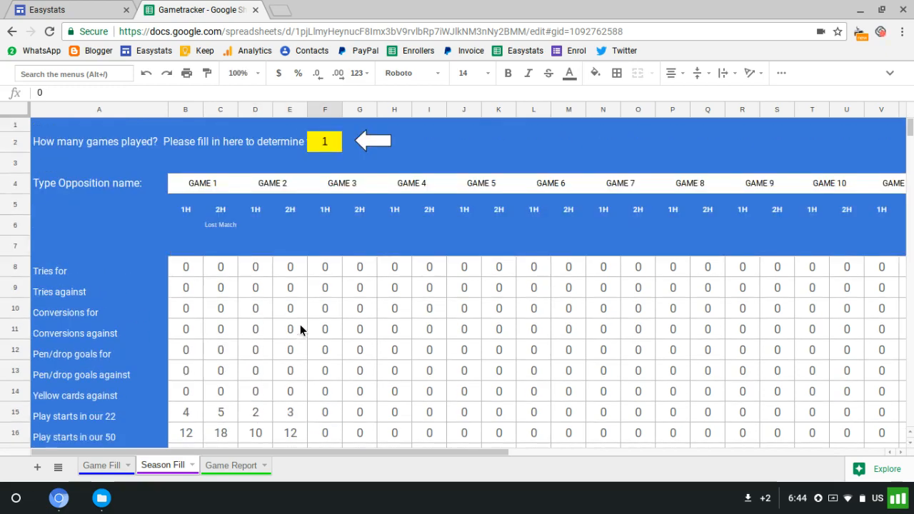
left_click(330, 143)
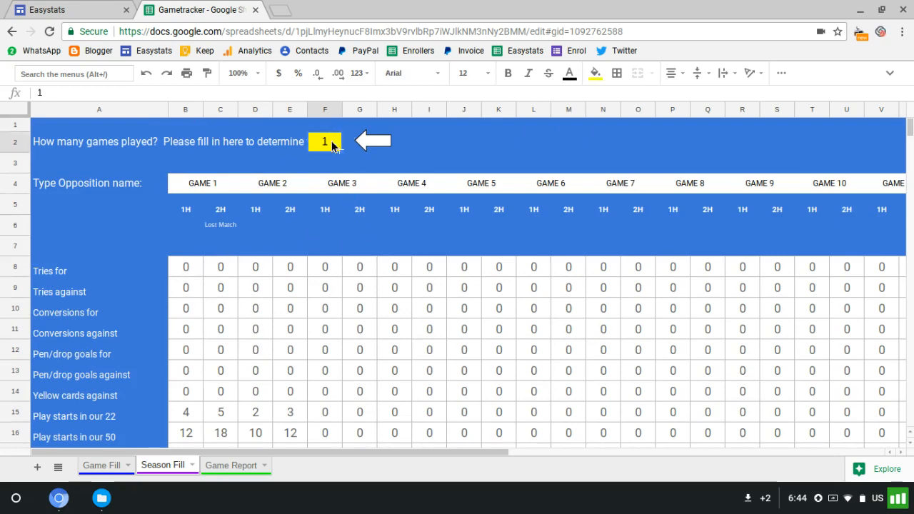
type("2")
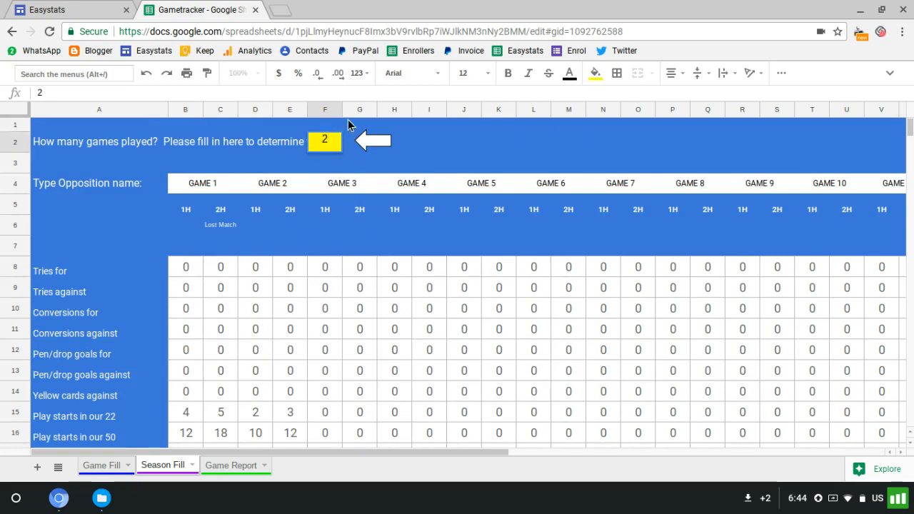
left_click(348, 232)
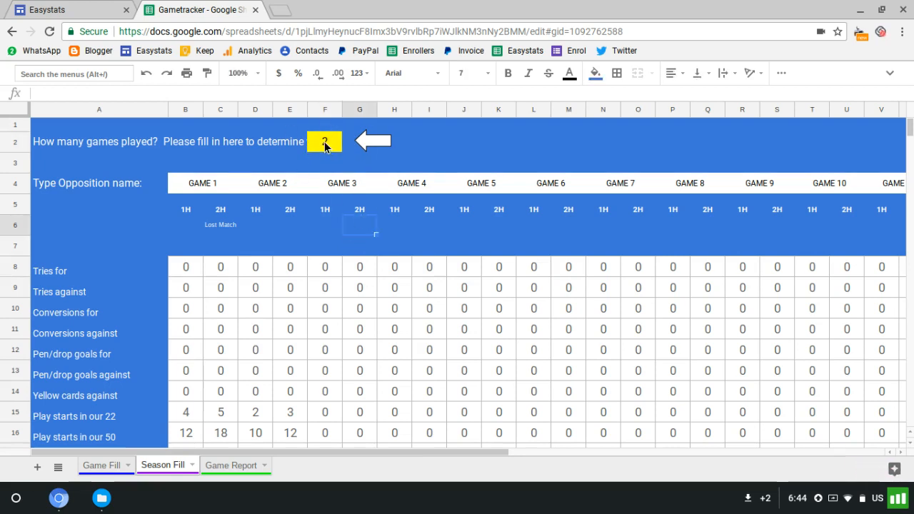
left_click(325, 145)
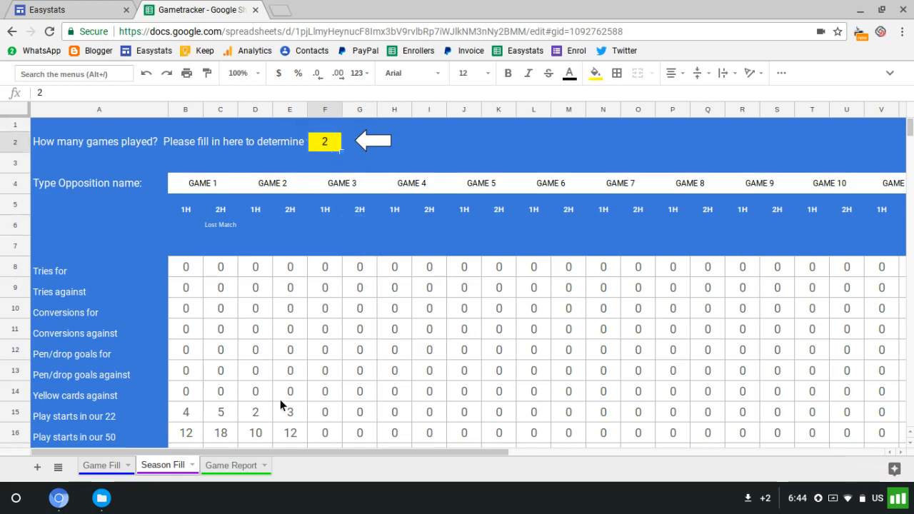
Compare the % Line-out Accuracy cells for the game and the season average on the Game Report sheet.
left_click(227, 463)
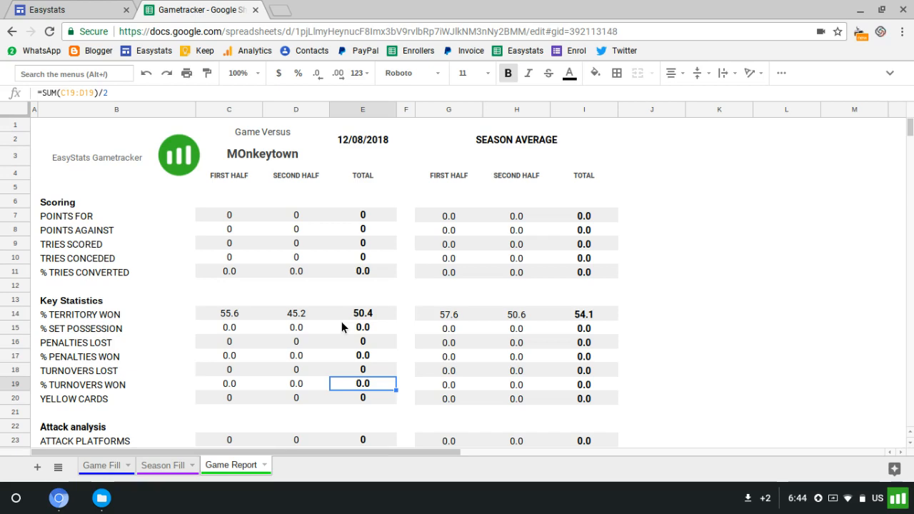
scroll(350, 318, "down", 3)
scroll(350, 317, "down", 7)
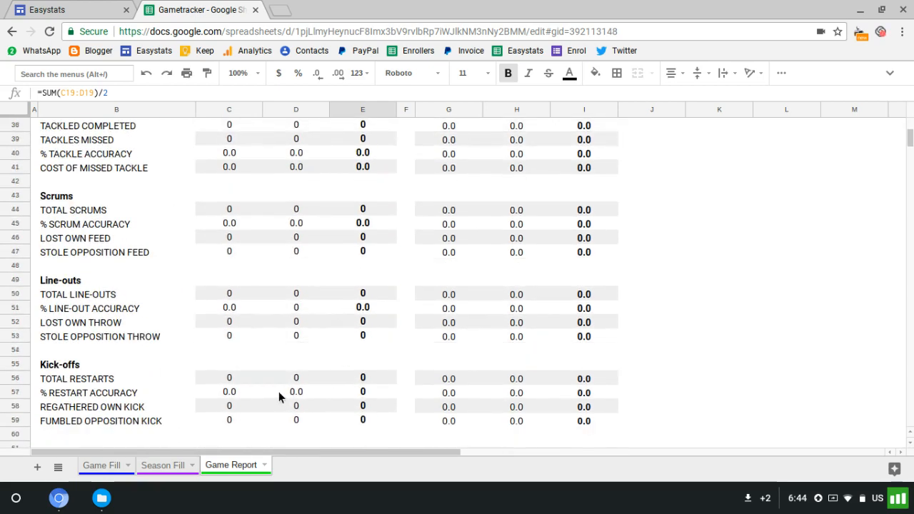
left_click(519, 309)
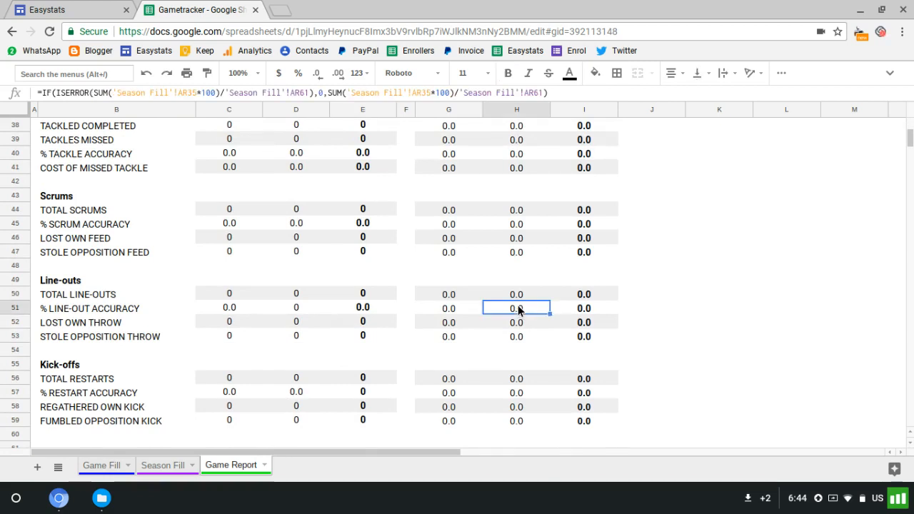
left_click(298, 307)
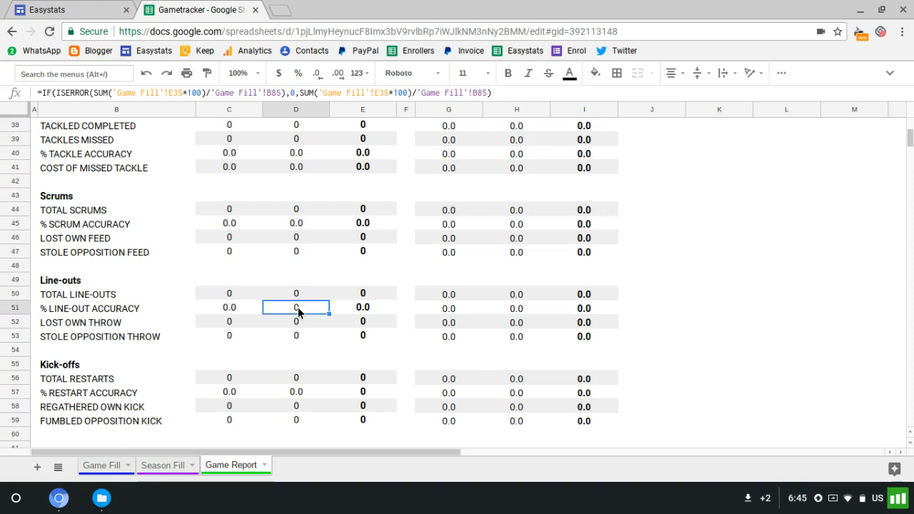
left_click(454, 308)
left_click(519, 308)
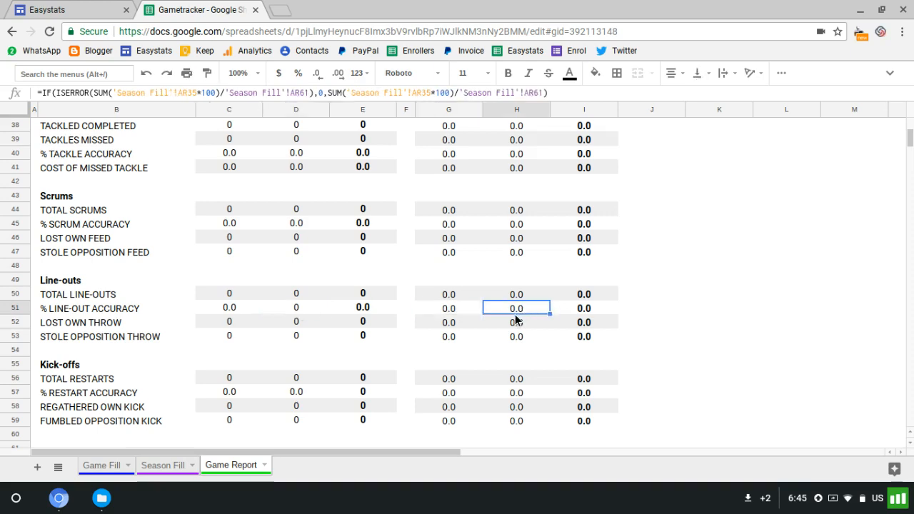
Review the Game Report's attack and defense sections and examine the season-average % Territory Won for each half.
scroll(517, 320, "up", 7)
scroll(517, 320, "down", 3)
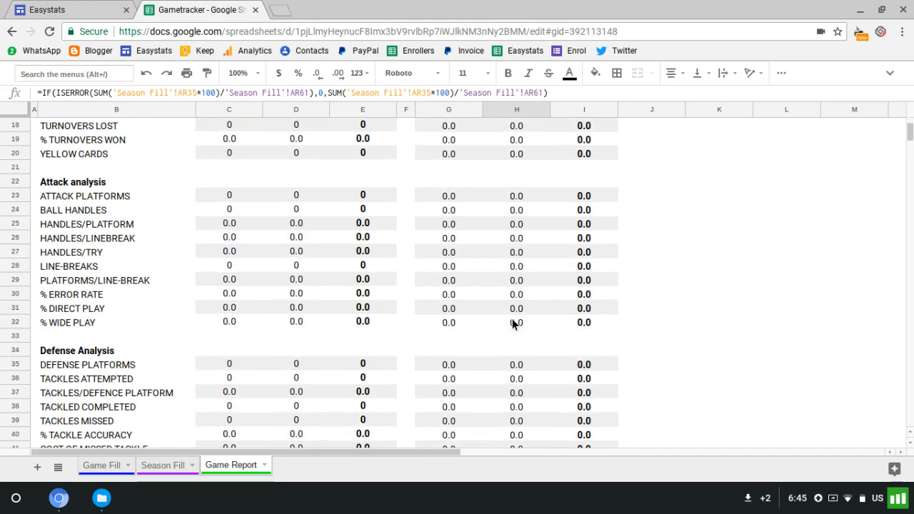
scroll(512, 318, "down", 3)
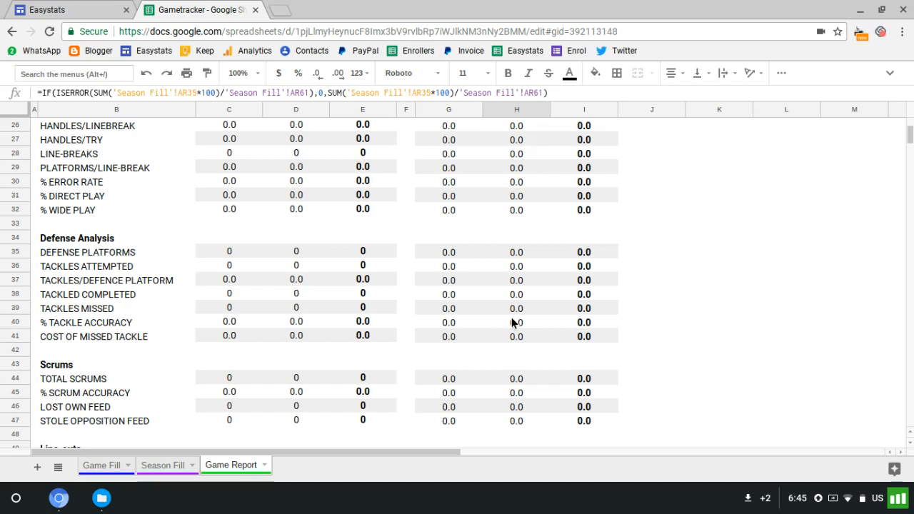
scroll(512, 323, "up", 5)
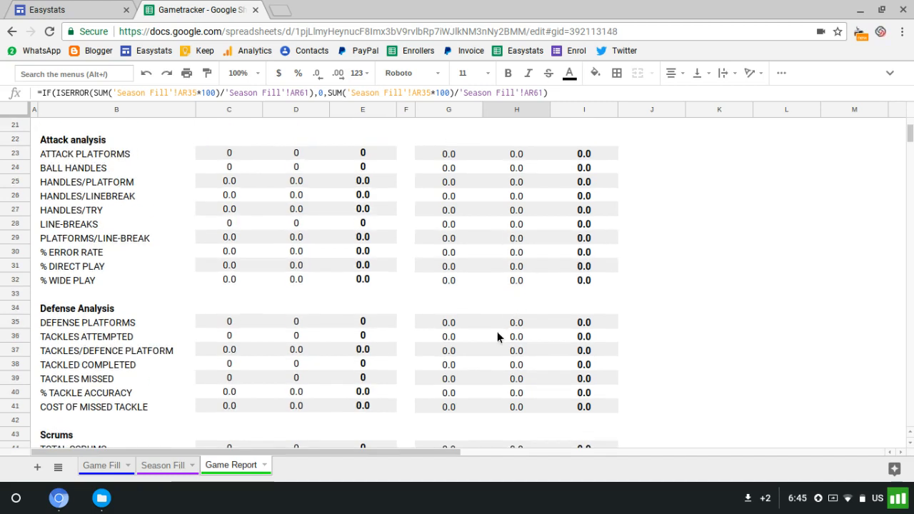
scroll(493, 341, "down", 3)
scroll(493, 341, "up", 6)
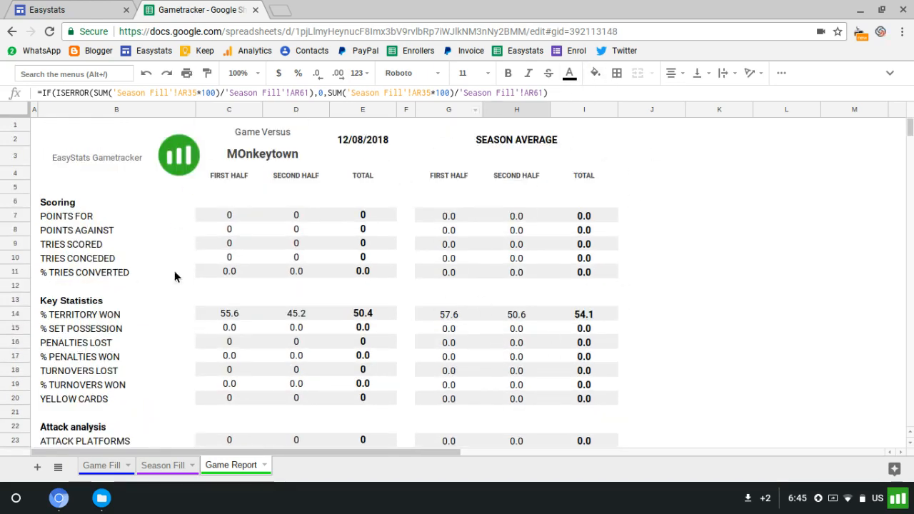
left_click(464, 311)
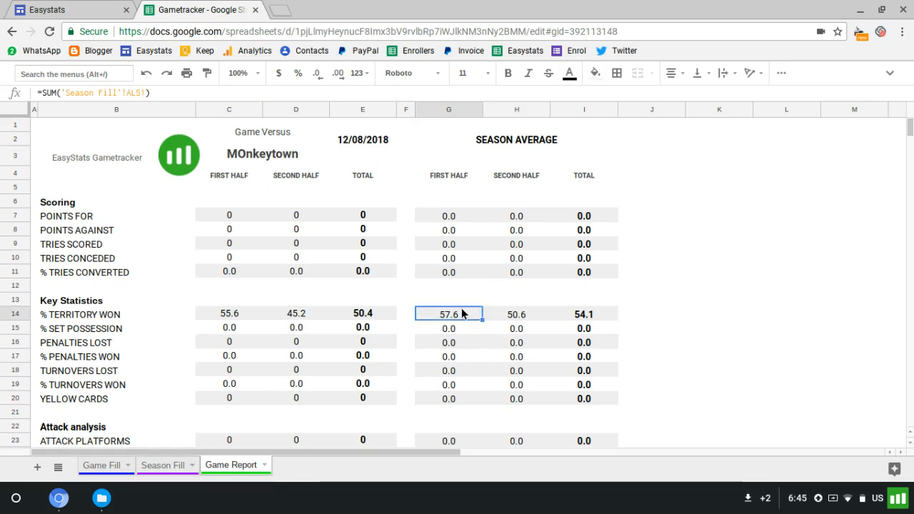
left_click(520, 317)
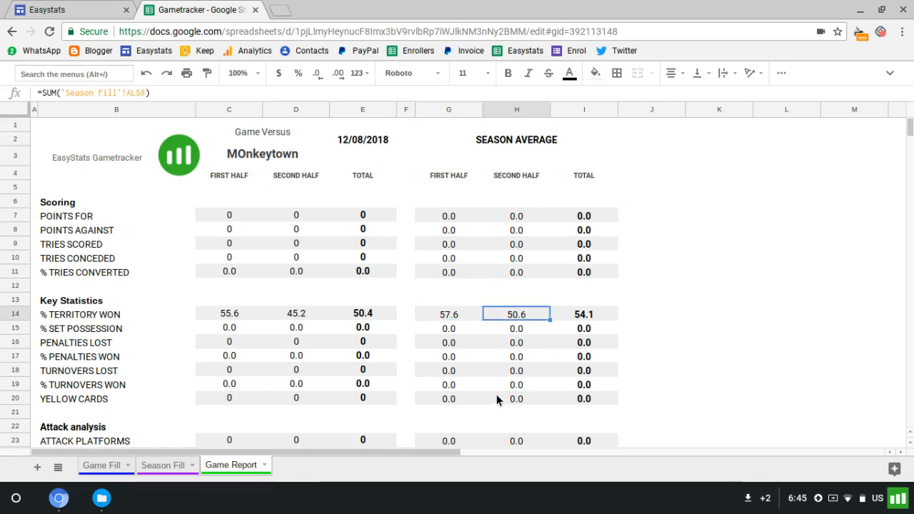